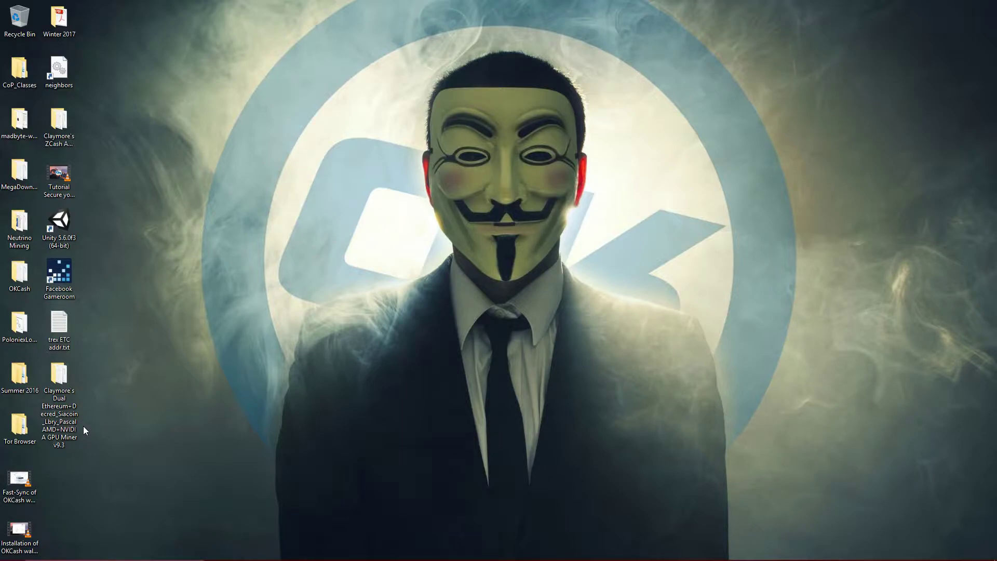
Step: Bring Chrome up from the taskbar and maximize it on the Ethermine pool page
{"action": "mouse_move", "coordinate": [445, 558]}
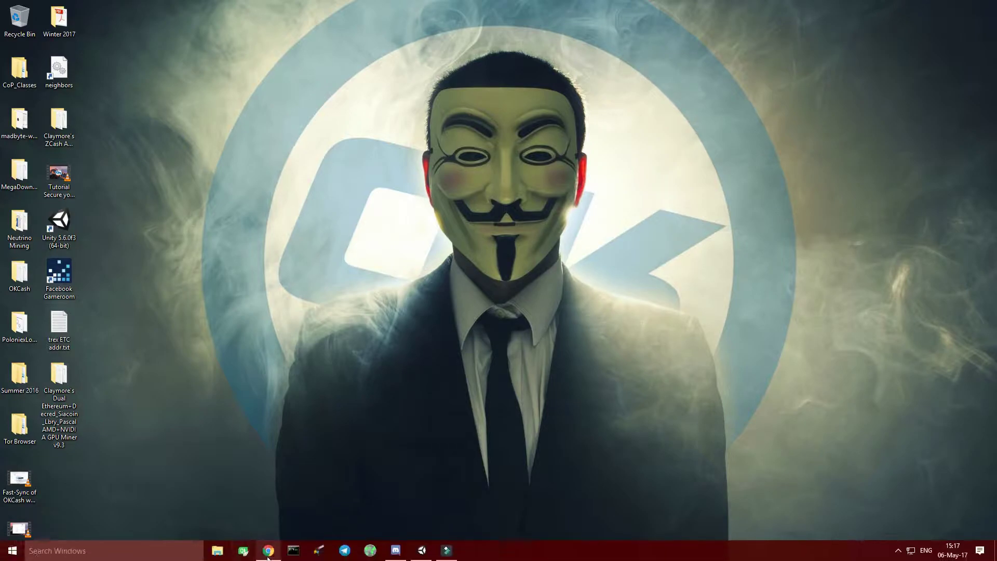
{"action": "left_click", "coordinate": [267, 551]}
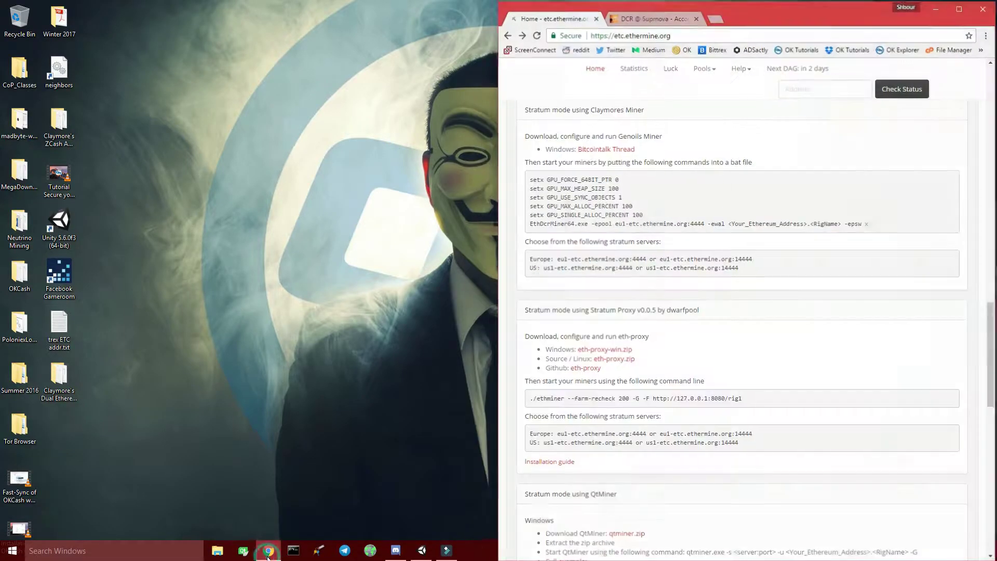
{"action": "left_click", "coordinate": [958, 10]}
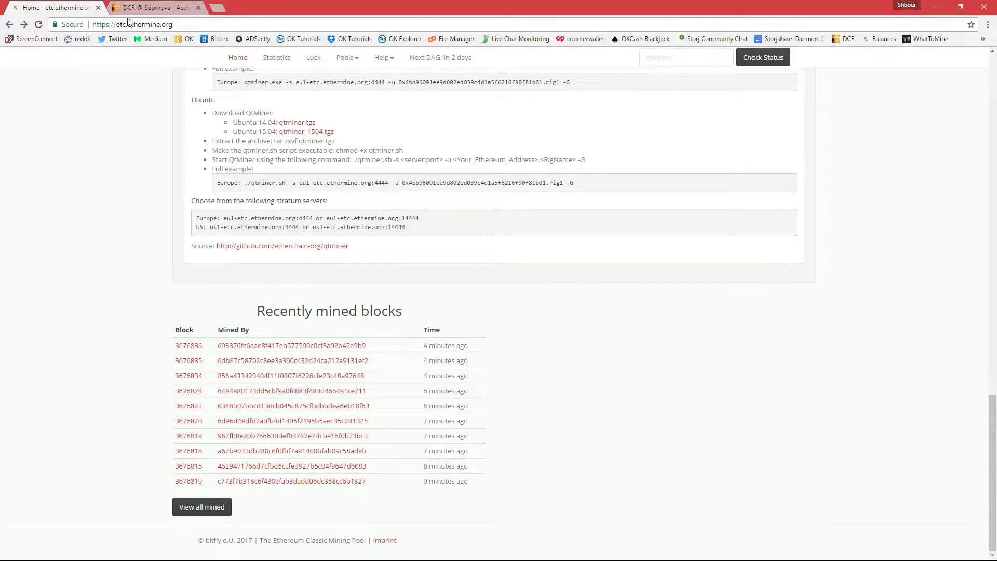
Step: Glance at the dcr.suprnova.cc tab, then scroll etc.ethermine.org to its stratum servers and pool status
{"action": "left_click", "coordinate": [153, 11]}
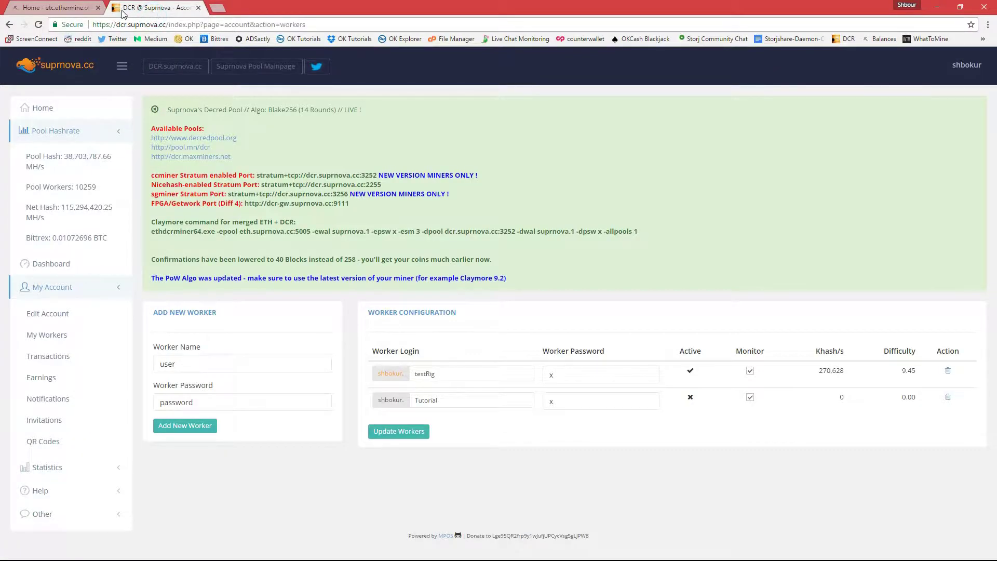
{"action": "left_click_drag", "start_coordinate": [117, 24], "coordinate": [164, 23]}
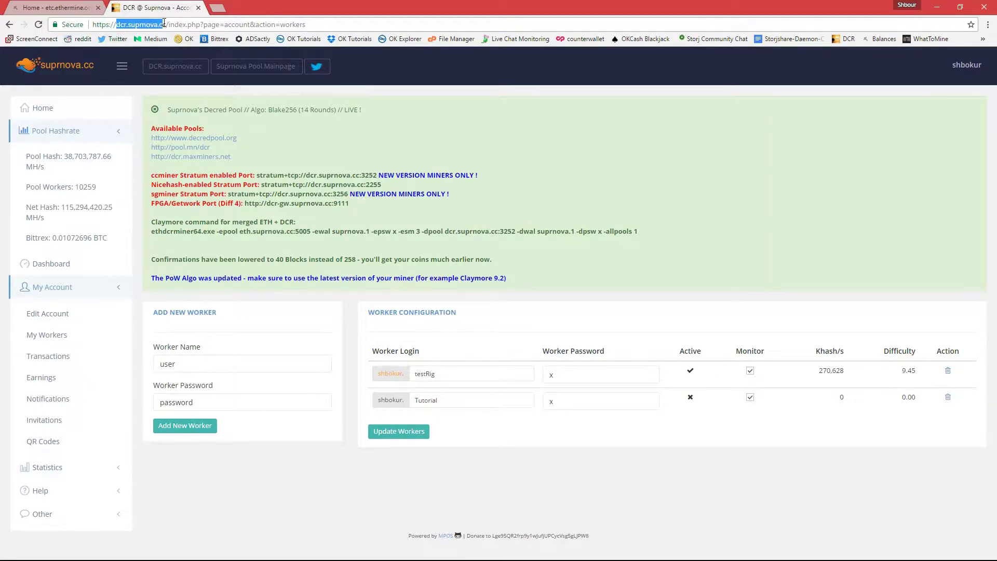
{"action": "left_click", "coordinate": [47, 7]}
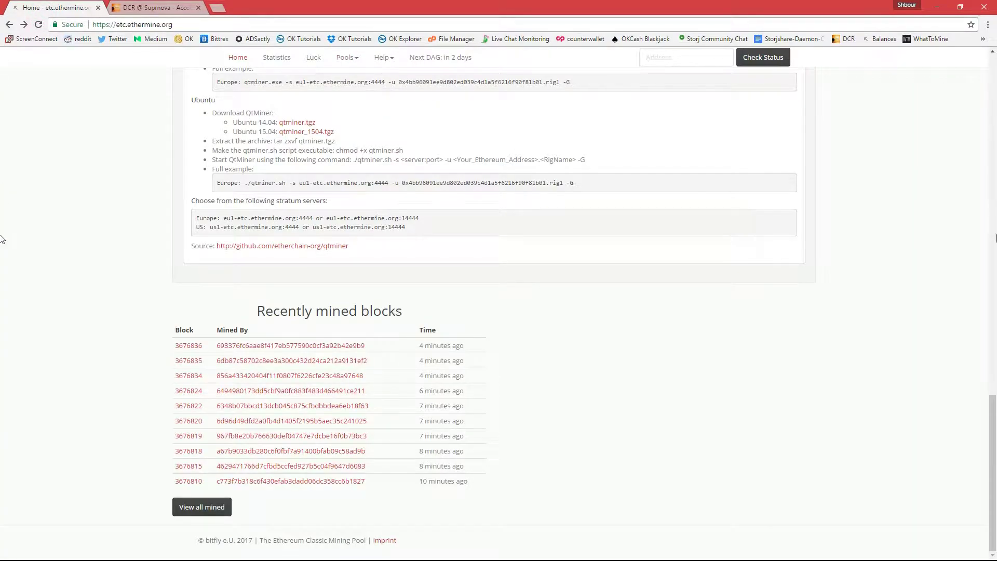
{"action": "right_click", "coordinate": [993, 407]}
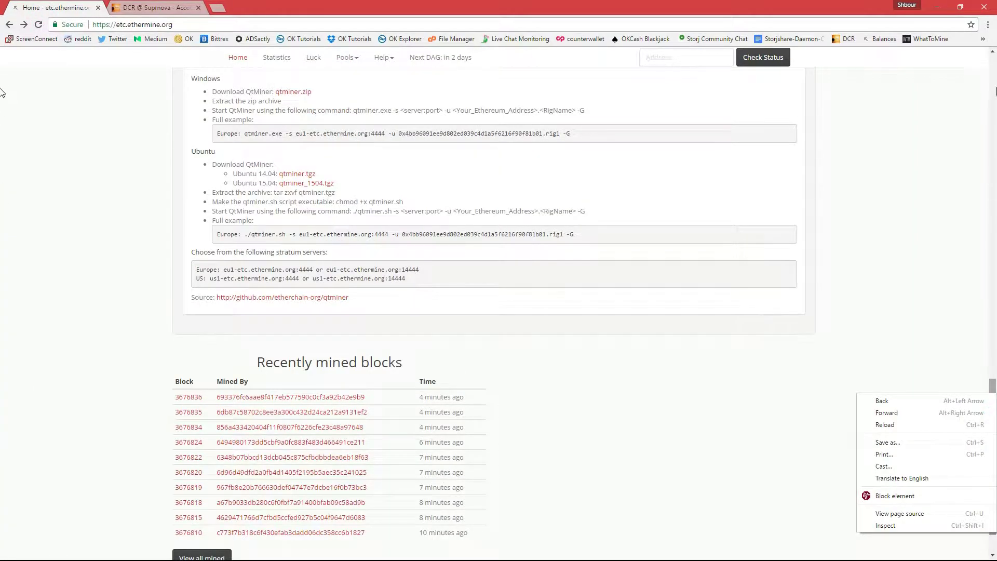
{"action": "left_click_drag", "start_coordinate": [993, 408], "coordinate": [993, 68]}
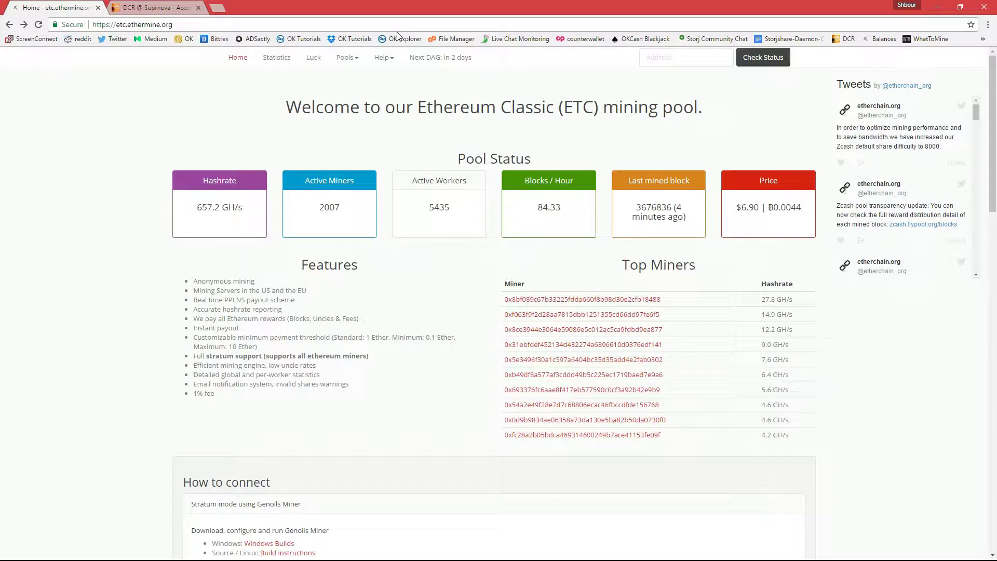
Step: Return to the Suprnova Decred tab and reload the My Workers list
{"action": "left_click", "coordinate": [155, 7]}
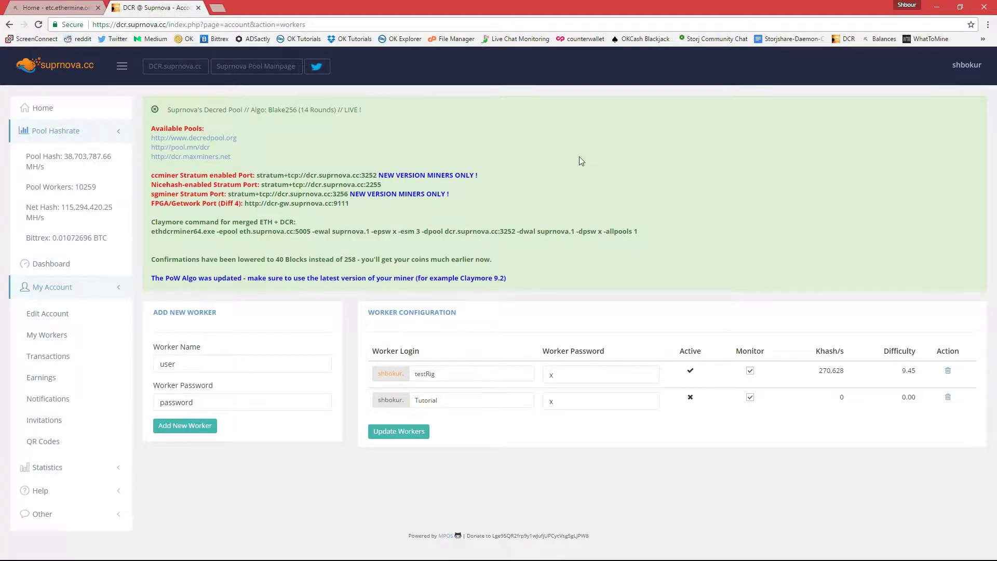
{"action": "left_click", "coordinate": [972, 64]}
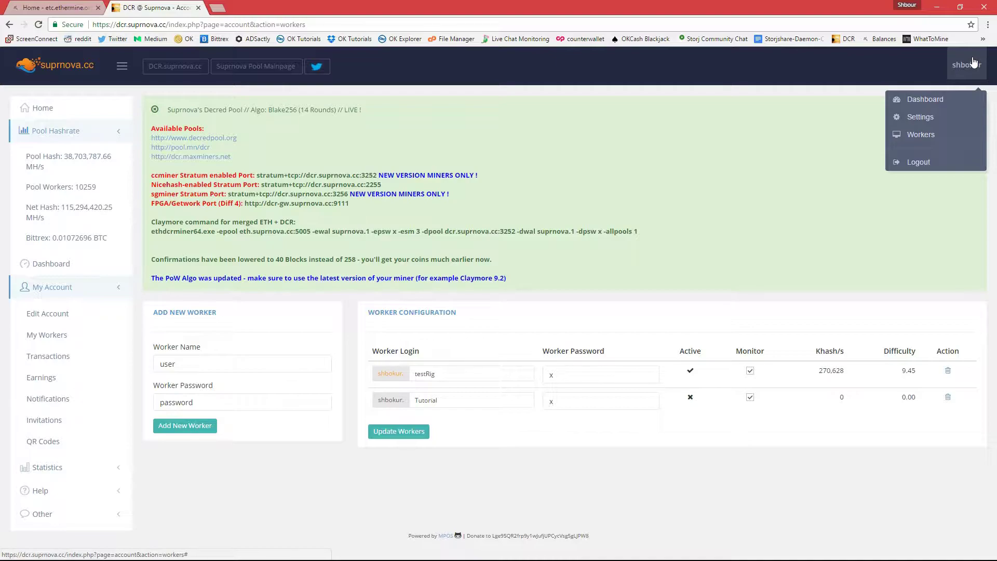
{"action": "left_click", "coordinate": [758, 176]}
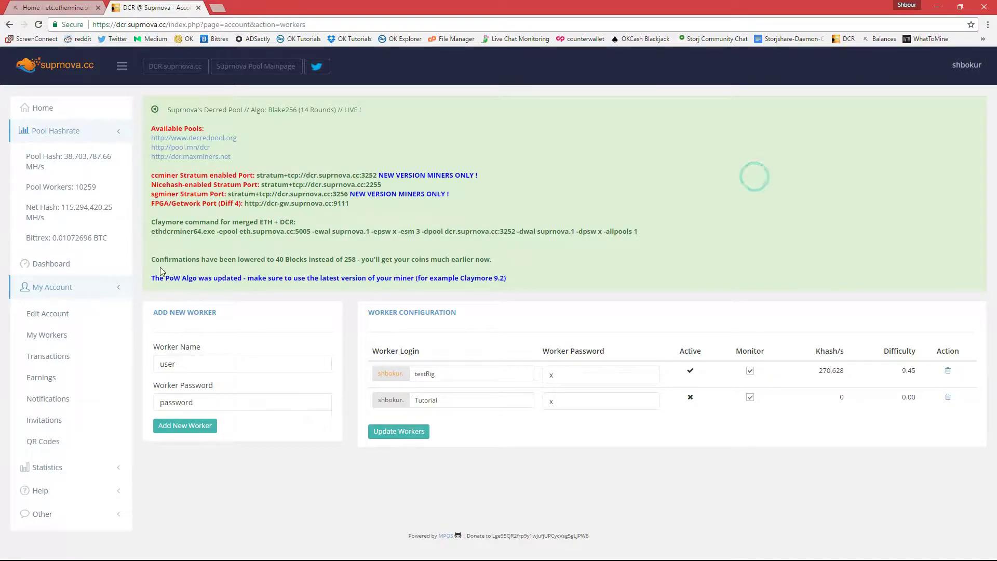
{"action": "left_click", "coordinate": [96, 290]}
{"action": "left_click", "coordinate": [96, 291]}
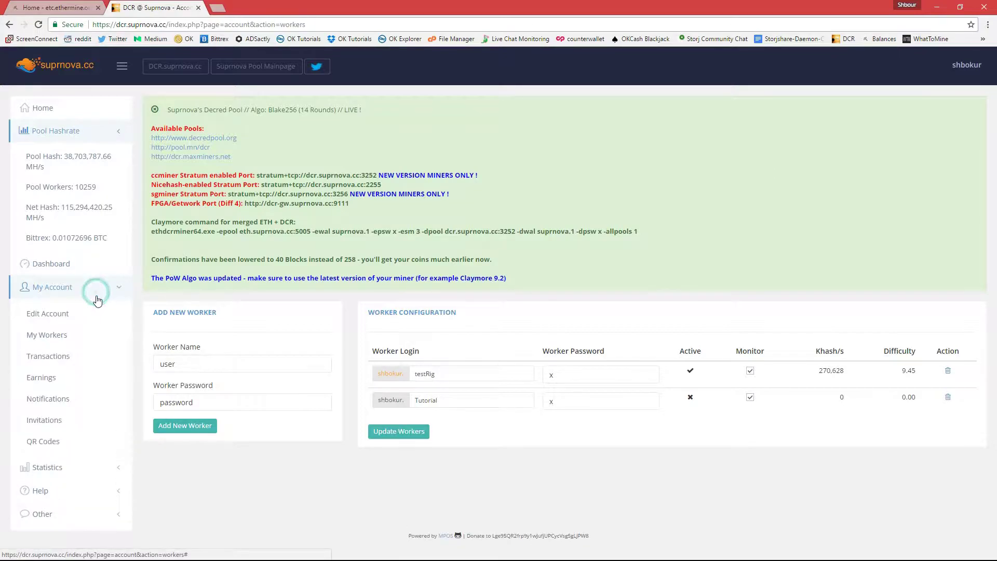
{"action": "left_click", "coordinate": [72, 335]}
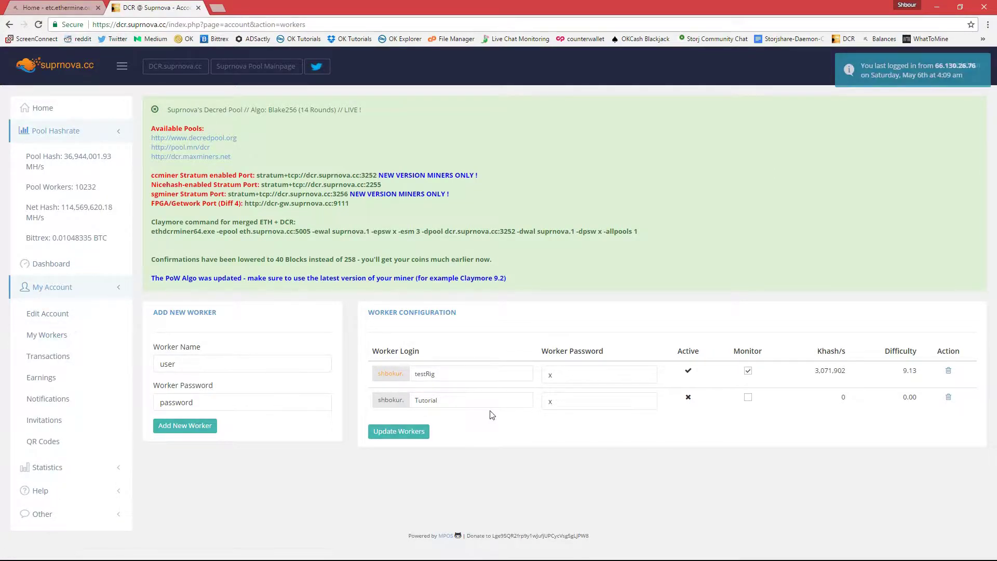
{"action": "double_click", "coordinate": [208, 364]}
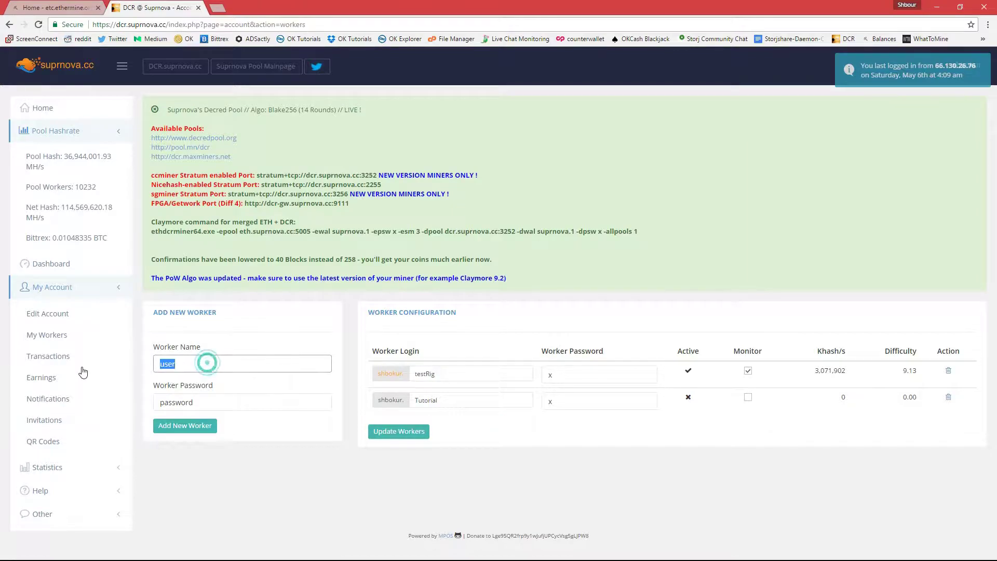
{"action": "double_click", "coordinate": [475, 401]}
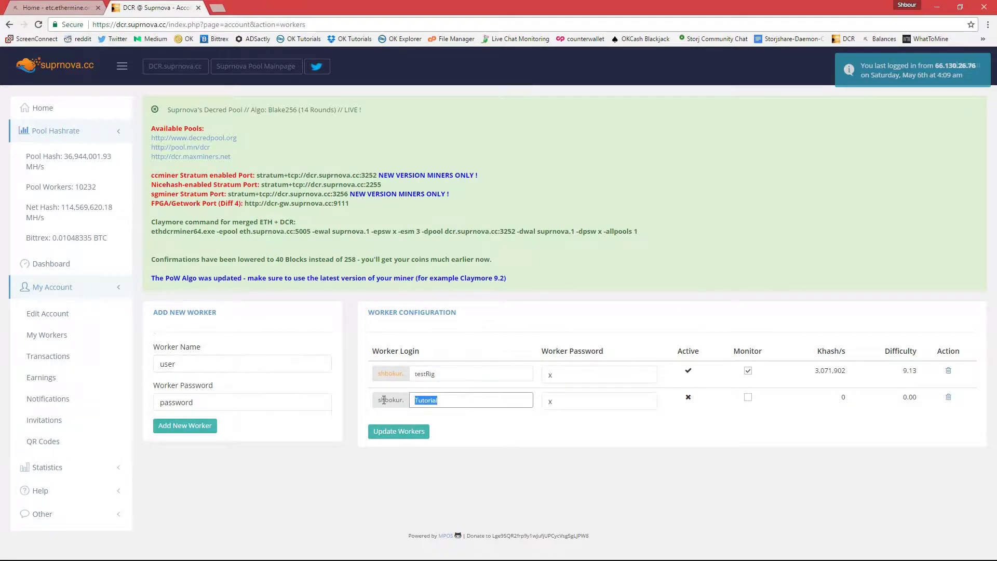
{"action": "double_click", "coordinate": [273, 404]}
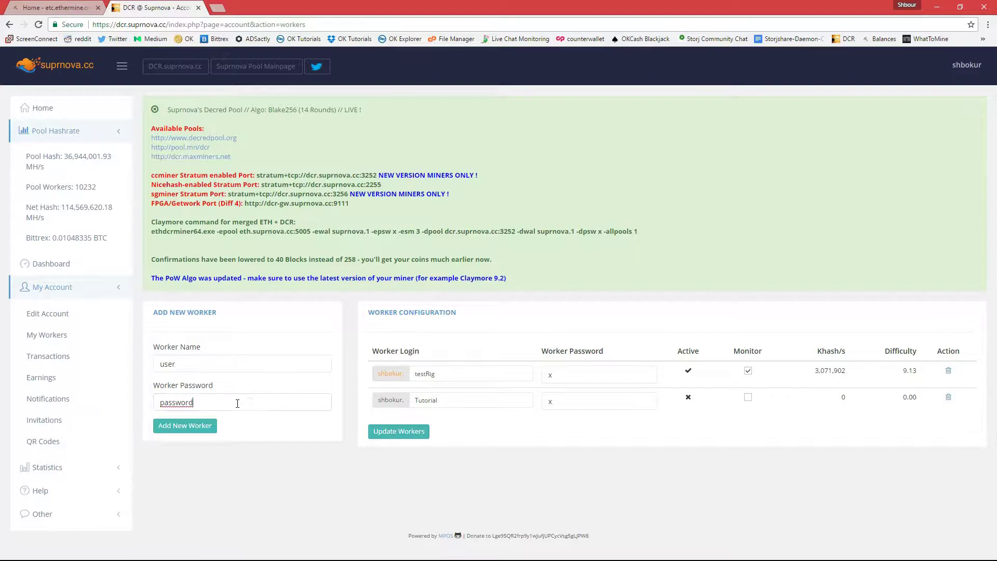
{"action": "left_click", "coordinate": [558, 402]}
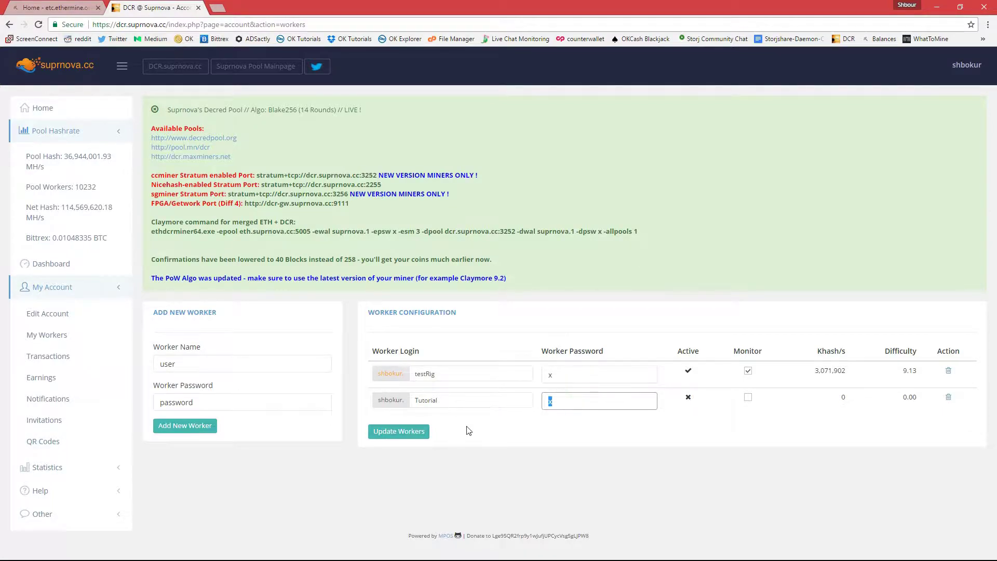
{"action": "left_click", "coordinate": [466, 426]}
{"action": "left_click_drag", "start_coordinate": [872, 9], "coordinate": [994, 155]}
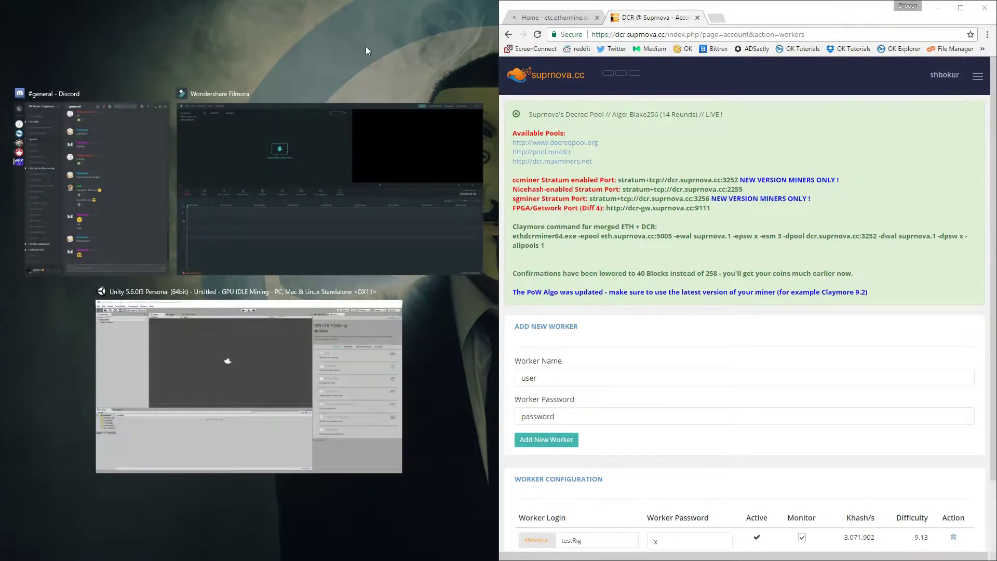
Step: Open config.txt from the Claymore's Dual miner folder in Notepad, placed left of the browser
{"action": "left_click", "coordinate": [366, 45]}
{"action": "left_click", "coordinate": [59, 375]}
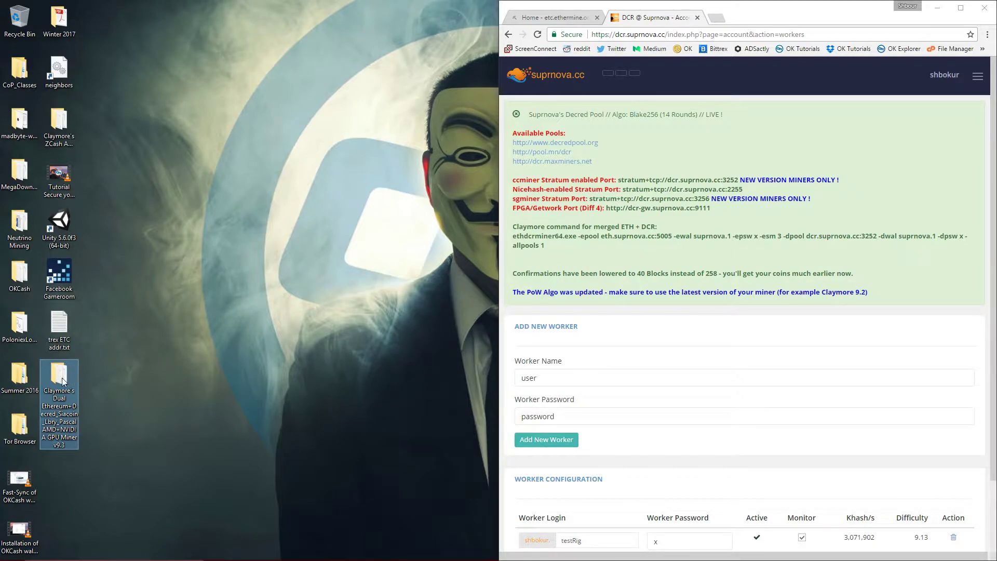
{"action": "double_click", "coordinate": [76, 379]}
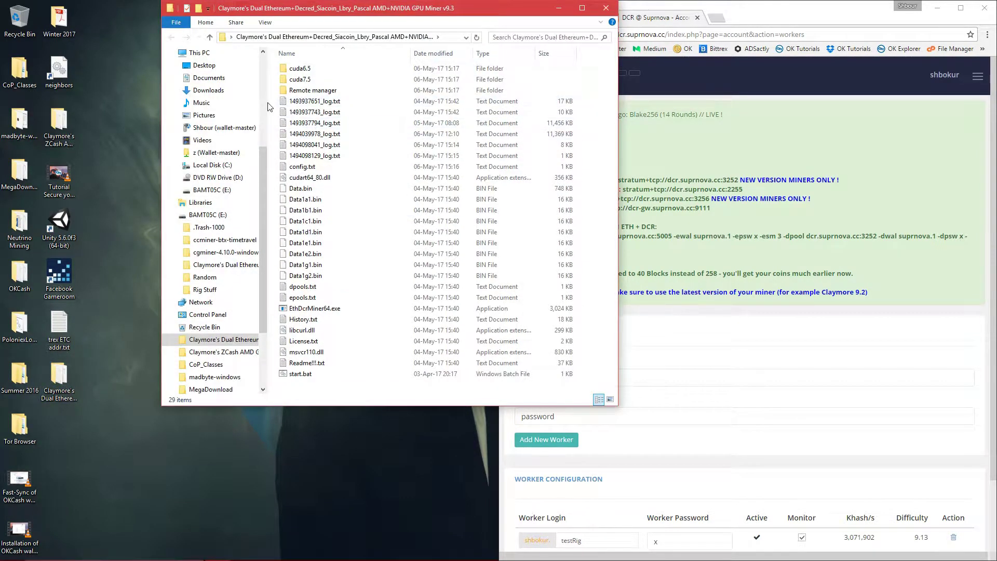
{"action": "double_click", "coordinate": [310, 166]}
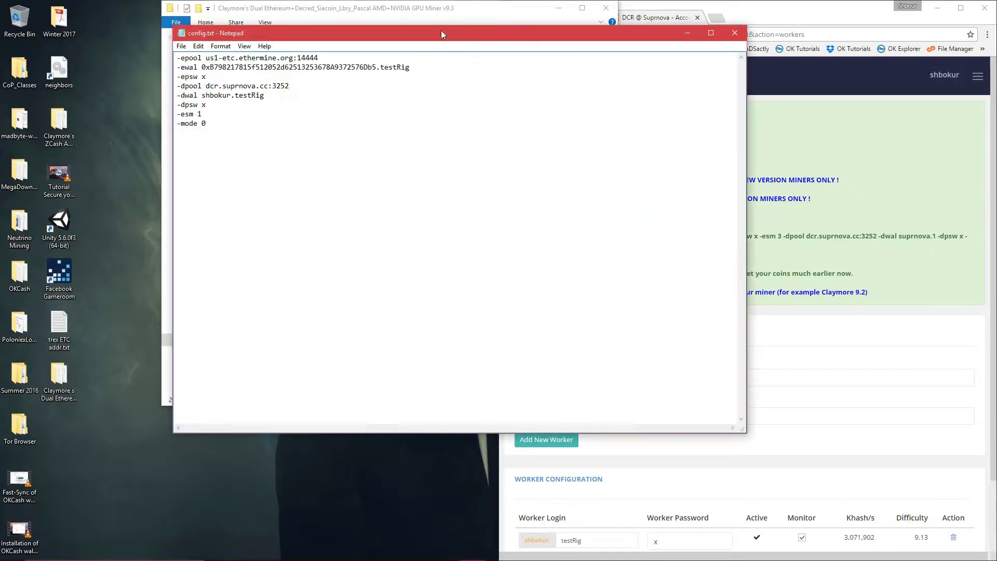
{"action": "left_click_drag", "start_coordinate": [433, 41], "coordinate": [362, 54]}
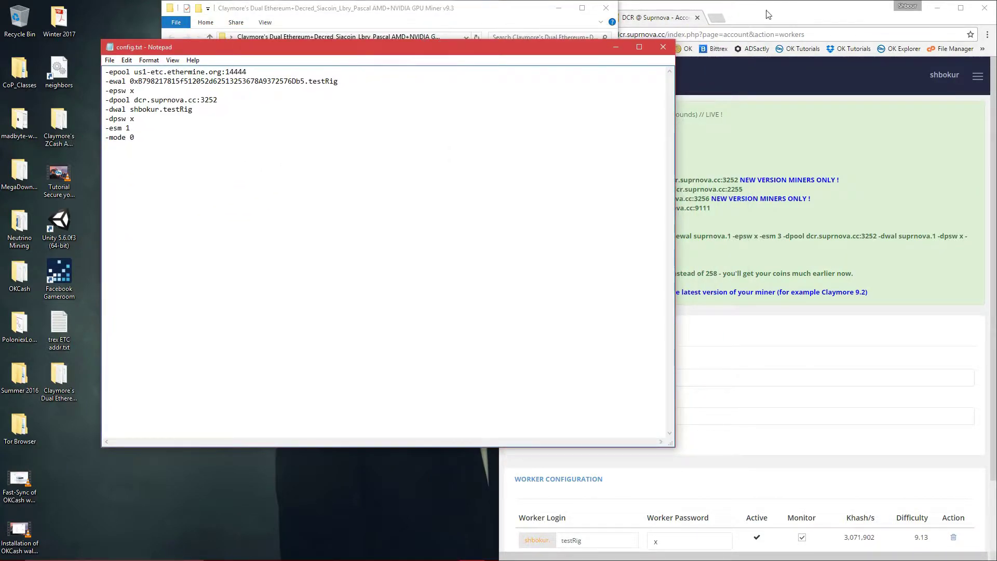
{"action": "left_click", "coordinate": [745, 11]}
Step: Compare config.txt's -epool address with Ethermine's US and Europe ETC stratum servers
{"action": "left_click", "coordinate": [550, 18]}
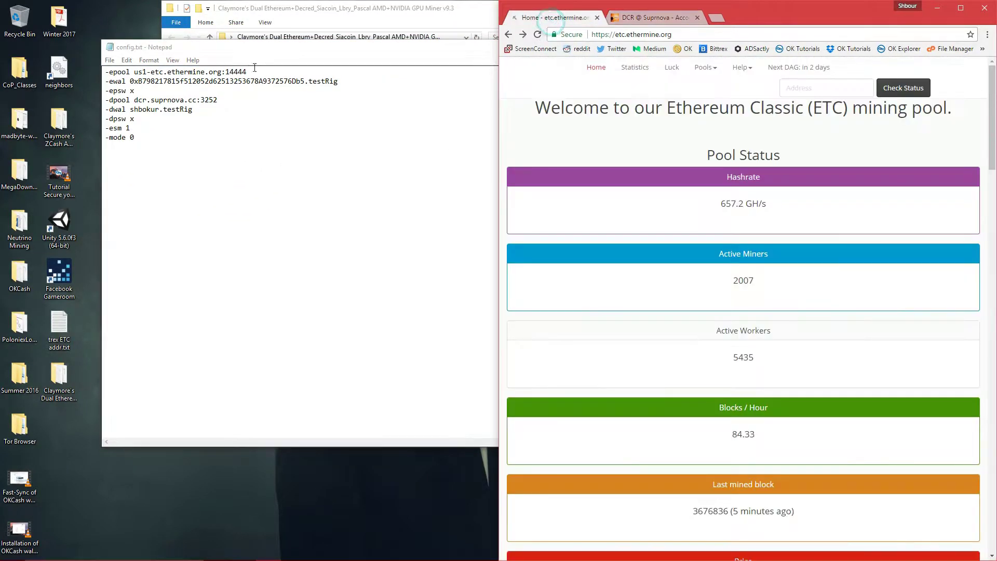
{"action": "left_click", "coordinate": [245, 71]}
{"action": "mouse_move", "coordinate": [245, 72]}
{"action": "left_mouse_down"}
{"action": "mouse_move", "coordinate": [133, 71]}
{"action": "mouse_move", "coordinate": [252, 67]}
{"action": "left_mouse_up"}
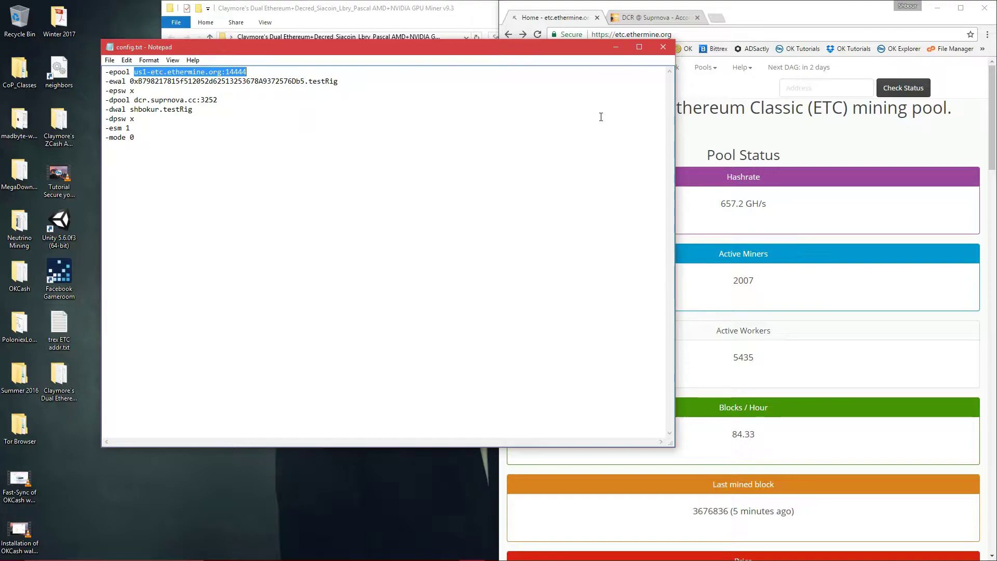
{"action": "left_click", "coordinate": [825, 150]}
{"action": "double_click", "coordinate": [826, 150]}
{"action": "left_click_drag", "start_coordinate": [992, 114], "coordinate": [989, 297]}
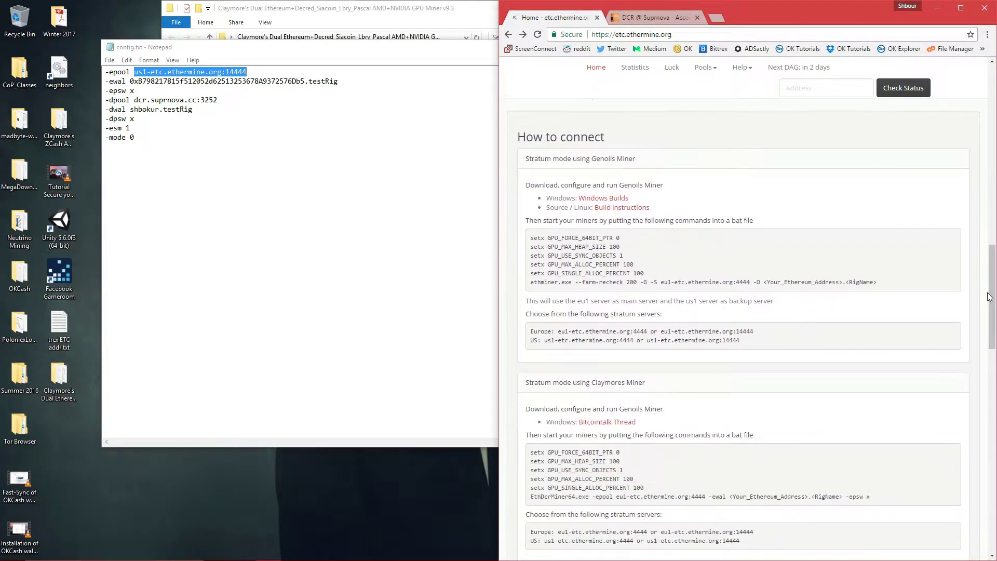
{"action": "left_click_drag", "start_coordinate": [648, 340], "coordinate": [740, 340]}
{"action": "left_click", "coordinate": [662, 334]}
{"action": "left_click_drag", "start_coordinate": [662, 333], "coordinate": [755, 333]}
{"action": "left_click", "coordinate": [757, 336]}
Step: Review the -ewal wallet, testRig worker, and dcr.suprnova.cc:3252 -dpool address in config.txt
{"action": "left_click", "coordinate": [410, 174]}
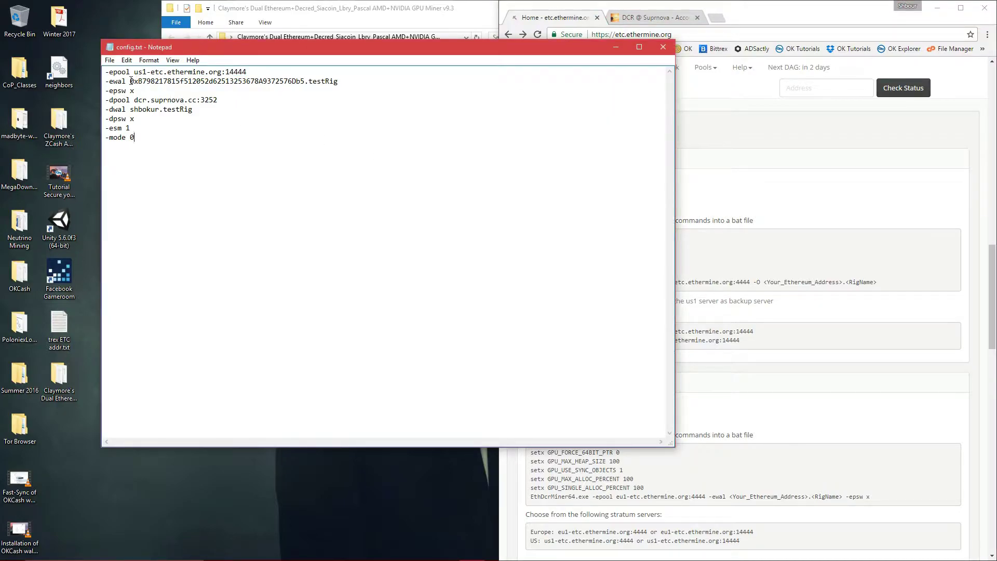
{"action": "left_click_drag", "start_coordinate": [130, 81], "coordinate": [304, 79]}
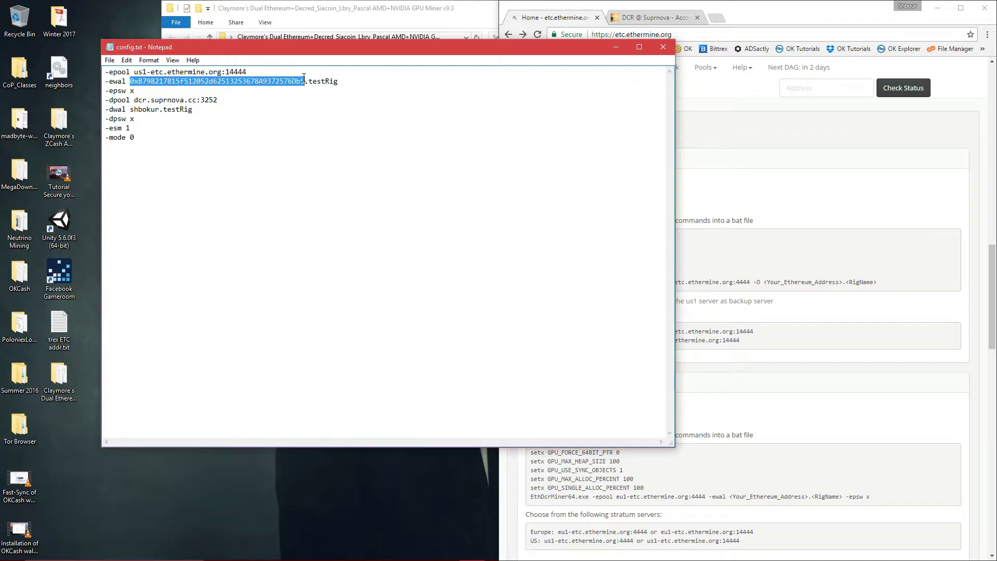
{"action": "mouse_move", "coordinate": [308, 81]}
{"action": "left_mouse_down"}
{"action": "mouse_move", "coordinate": [334, 83]}
{"action": "mouse_move", "coordinate": [310, 82]}
{"action": "left_mouse_up"}
{"action": "left_click", "coordinate": [341, 82]}
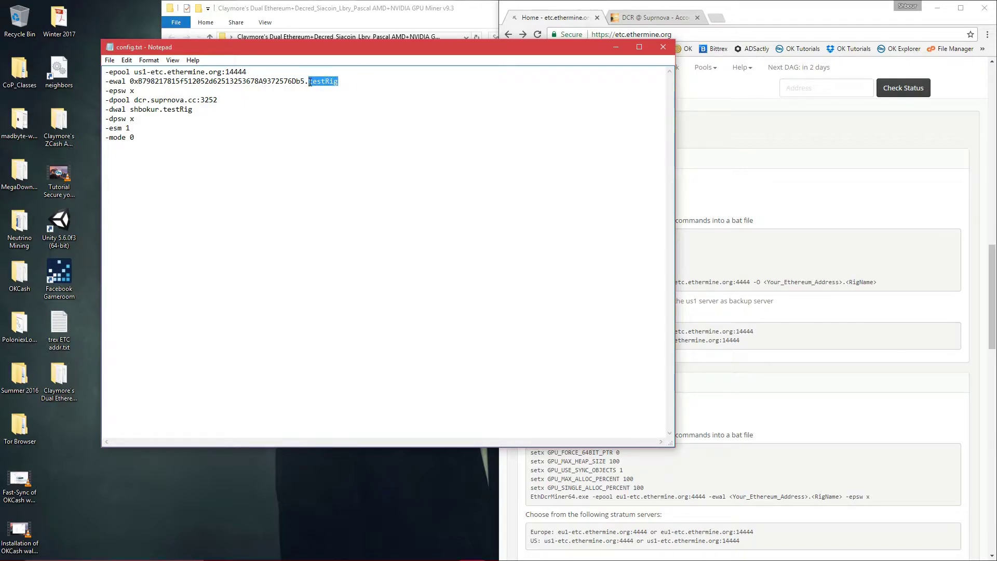
{"action": "left_click", "coordinate": [347, 82]}
{"action": "left_click", "coordinate": [135, 99]}
{"action": "left_click_drag", "start_coordinate": [135, 100], "coordinate": [237, 101]}
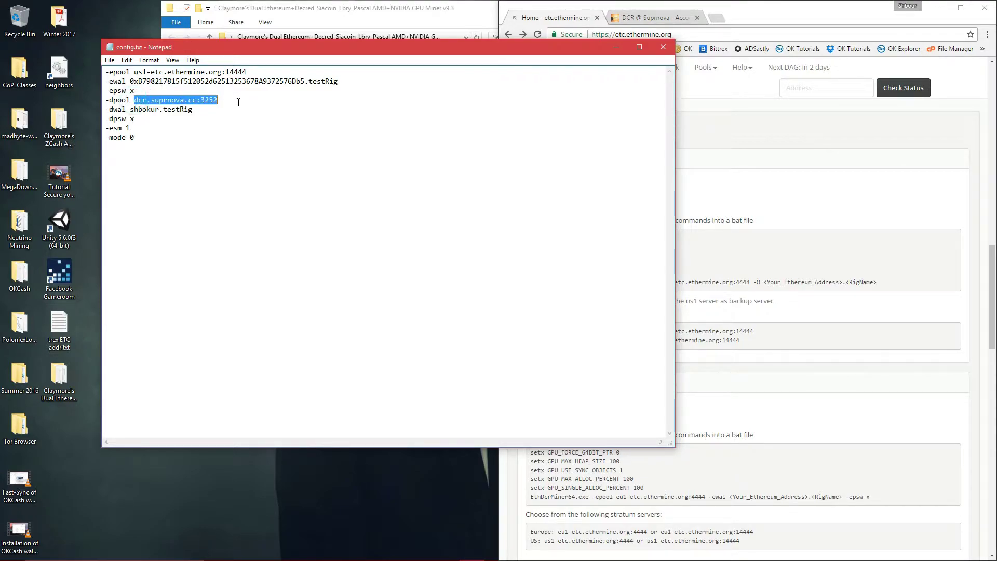
{"action": "left_click", "coordinate": [237, 101]}
{"action": "left_click", "coordinate": [637, 15]}
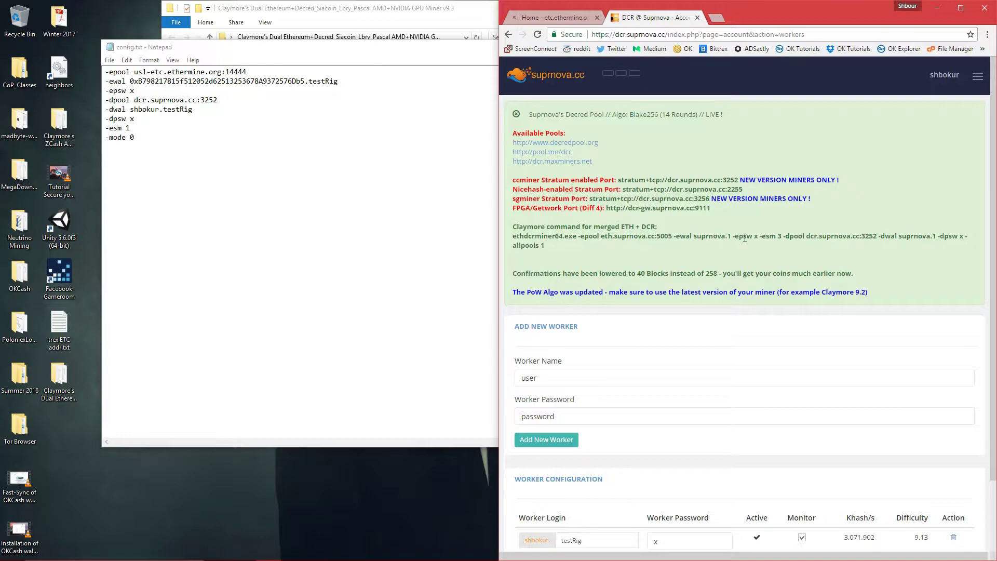
Step: Copy the worker name Tutorial from Suprnova and paste it over testRig on the -dwal line
{"action": "left_click_drag", "start_coordinate": [806, 236], "coordinate": [877, 233]}
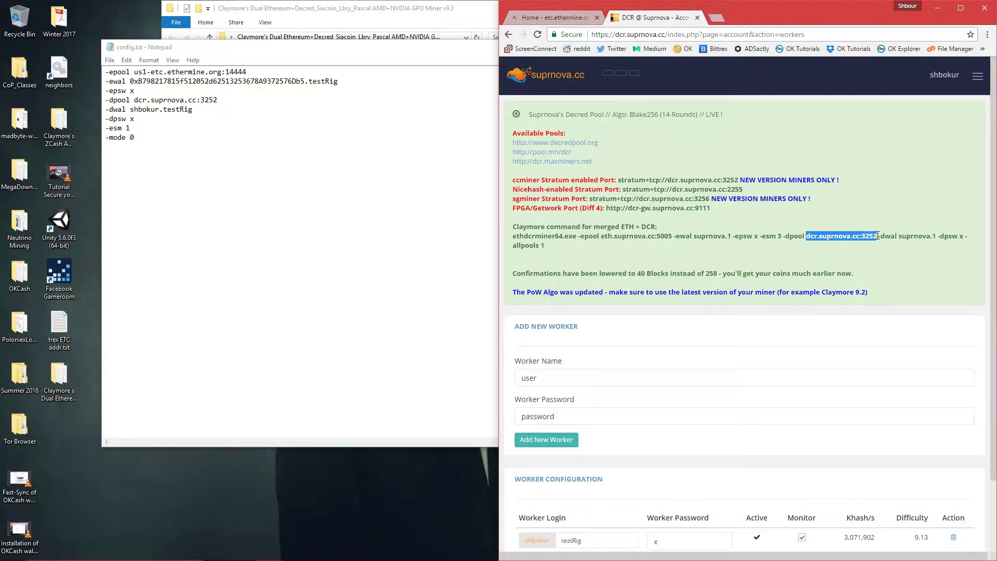
{"action": "left_click", "coordinate": [218, 99]}
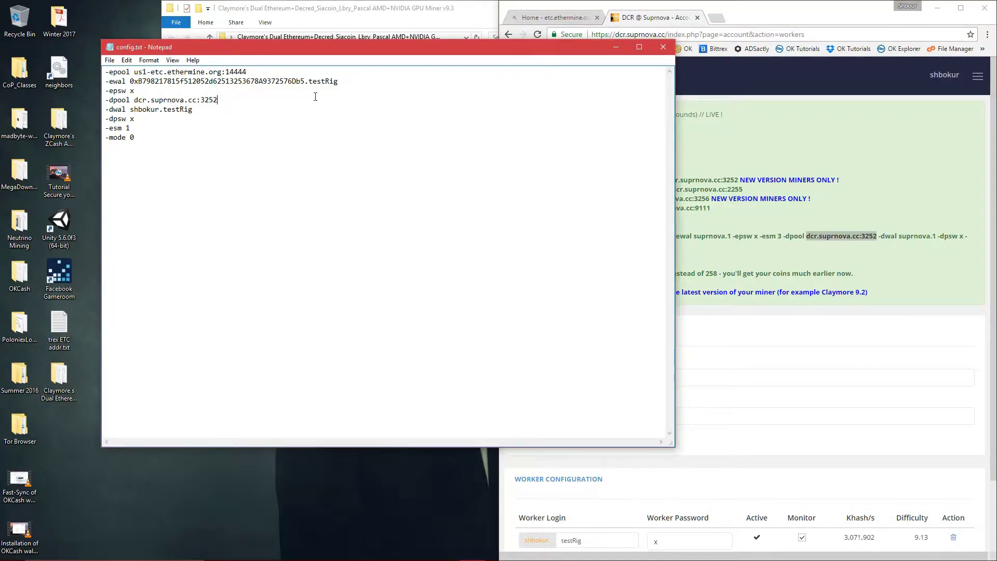
{"action": "left_click", "coordinate": [814, 134]}
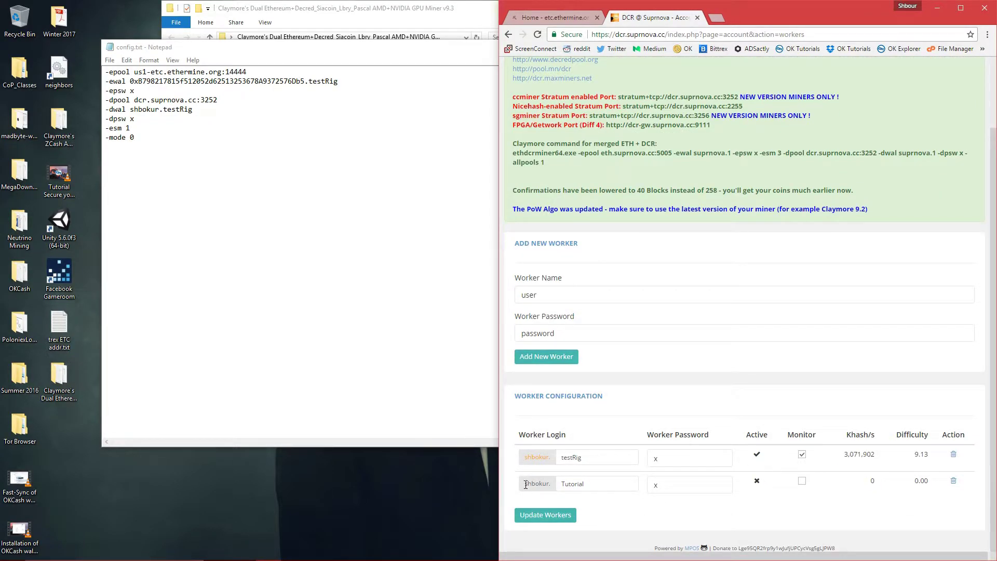
{"action": "mouse_move", "coordinate": [524, 484]}
{"action": "left_mouse_down"}
{"action": "mouse_move", "coordinate": [596, 480]}
{"action": "mouse_move", "coordinate": [554, 488]}
{"action": "left_mouse_up"}
{"action": "left_click", "coordinate": [603, 483]}
{"action": "left_click_drag", "start_coordinate": [589, 484], "coordinate": [527, 482]}
{"action": "key", "text": "ctrl+c"}
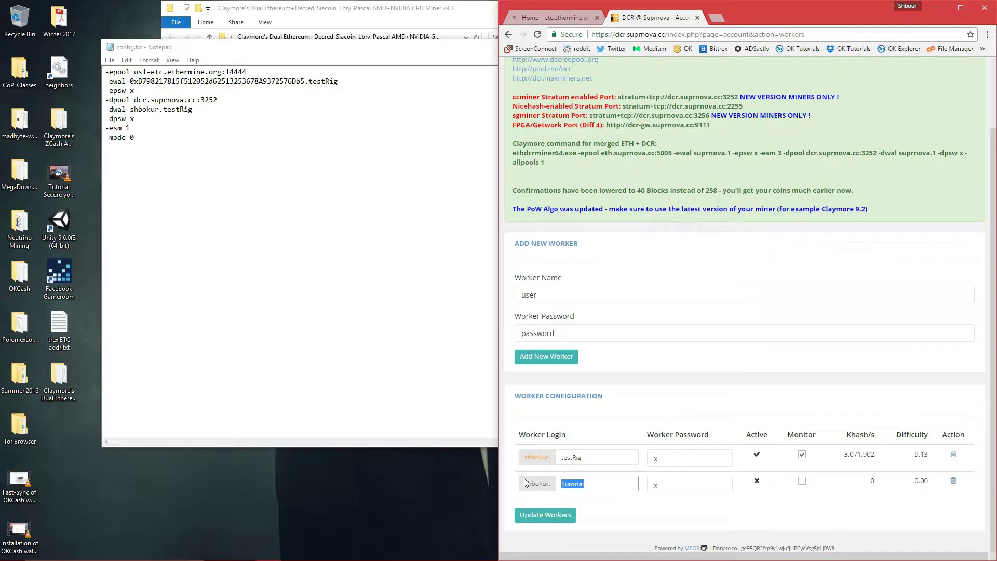
{"action": "left_click_drag", "start_coordinate": [193, 110], "coordinate": [165, 113]}
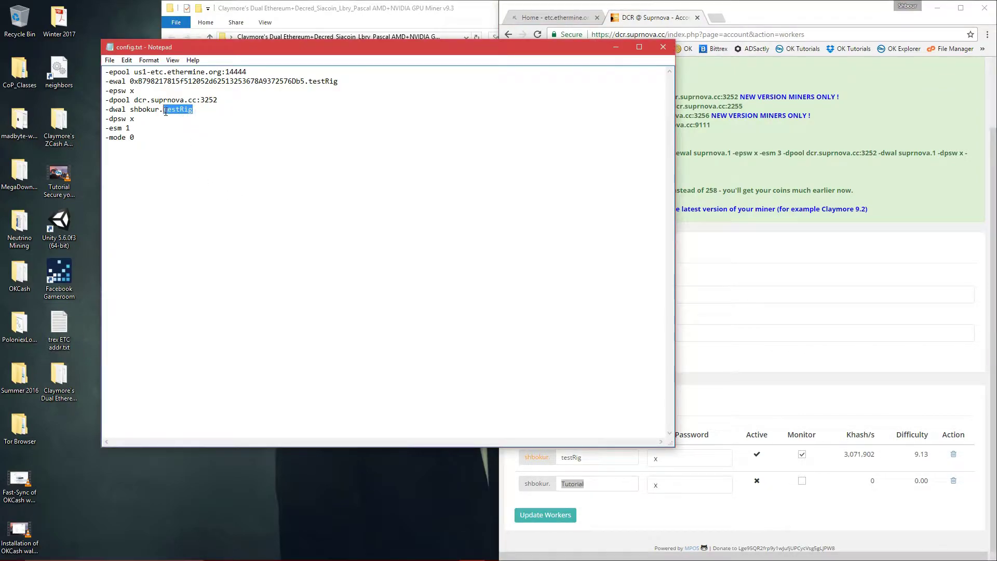
{"action": "key", "text": "ctrl+v"}
{"action": "left_click", "coordinate": [708, 506]}
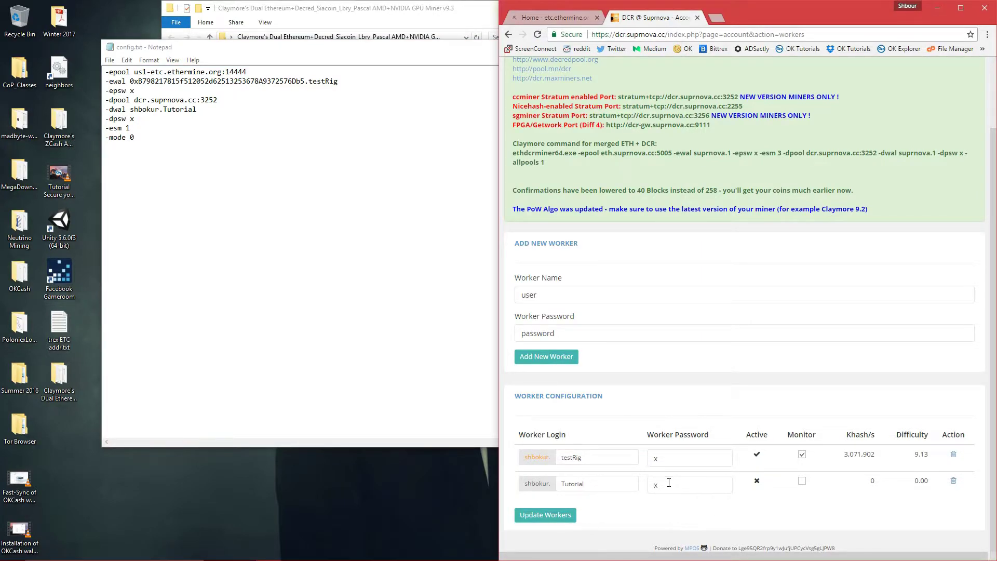
{"action": "left_click_drag", "start_coordinate": [668, 483], "coordinate": [654, 484]}
{"action": "left_click", "coordinate": [140, 117]}
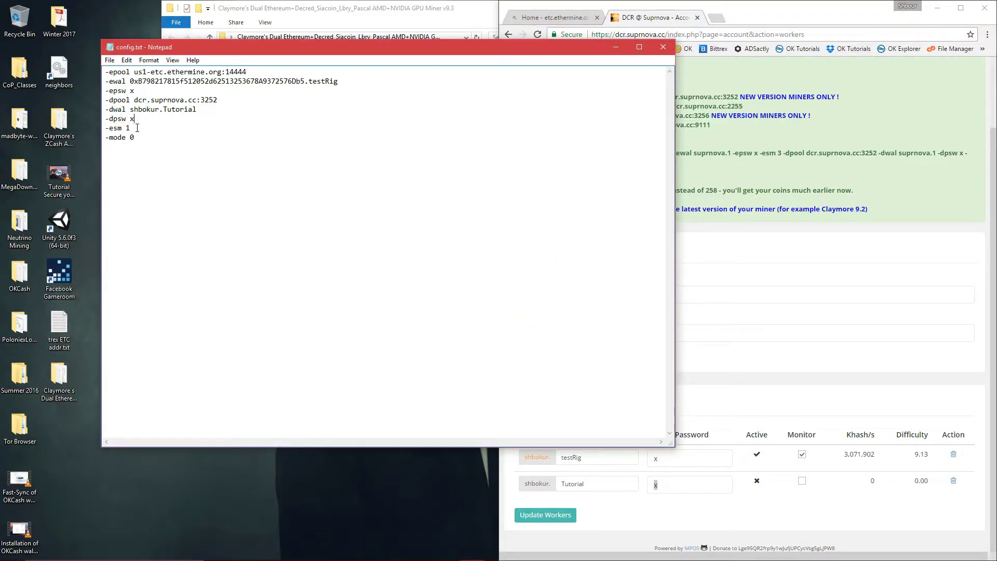
{"action": "left_click", "coordinate": [135, 128]}
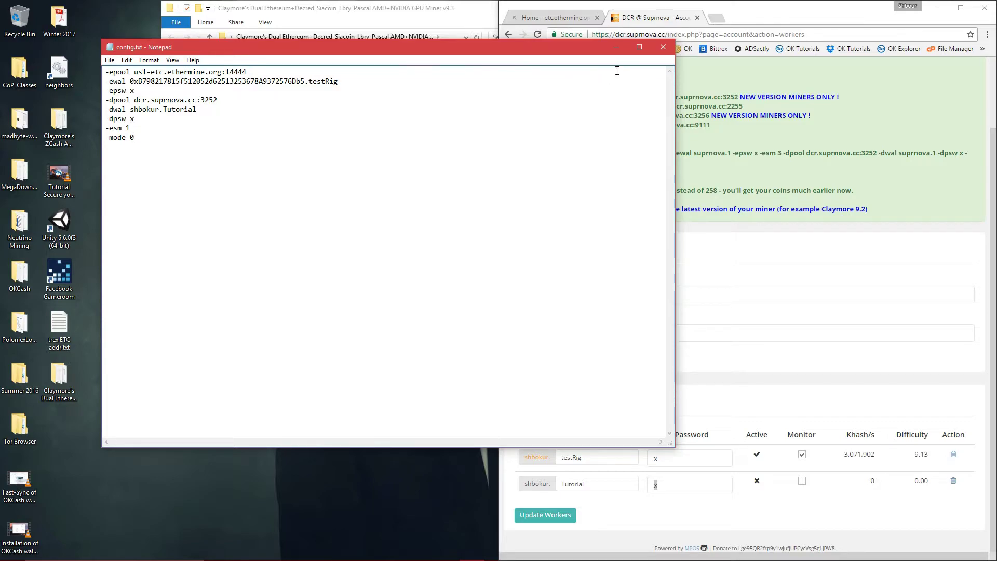
{"action": "left_click", "coordinate": [663, 47]}
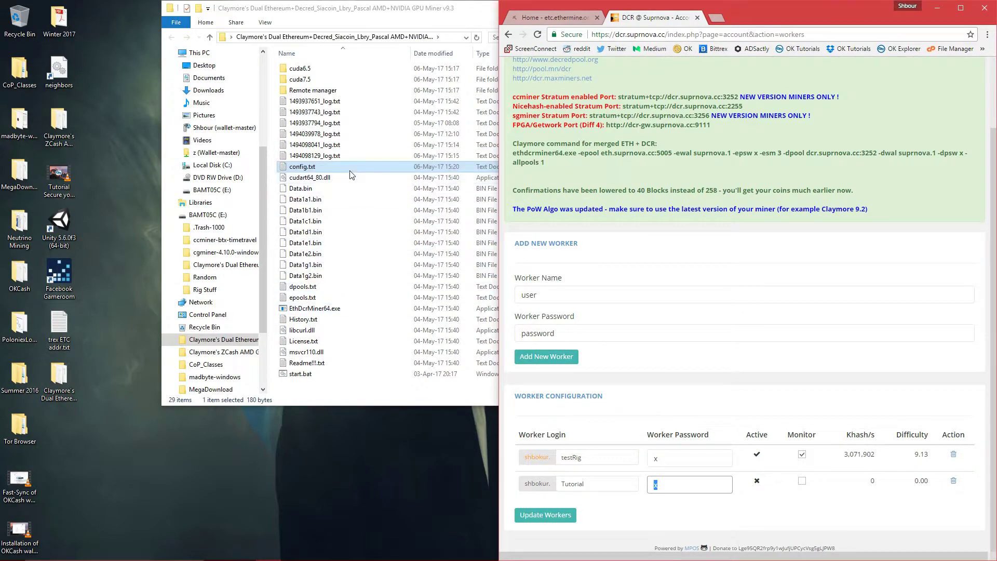
Step: Launch EthDcrMiner64.exe, close the folder window, and reposition the miner console
{"action": "double_click", "coordinate": [361, 313]}
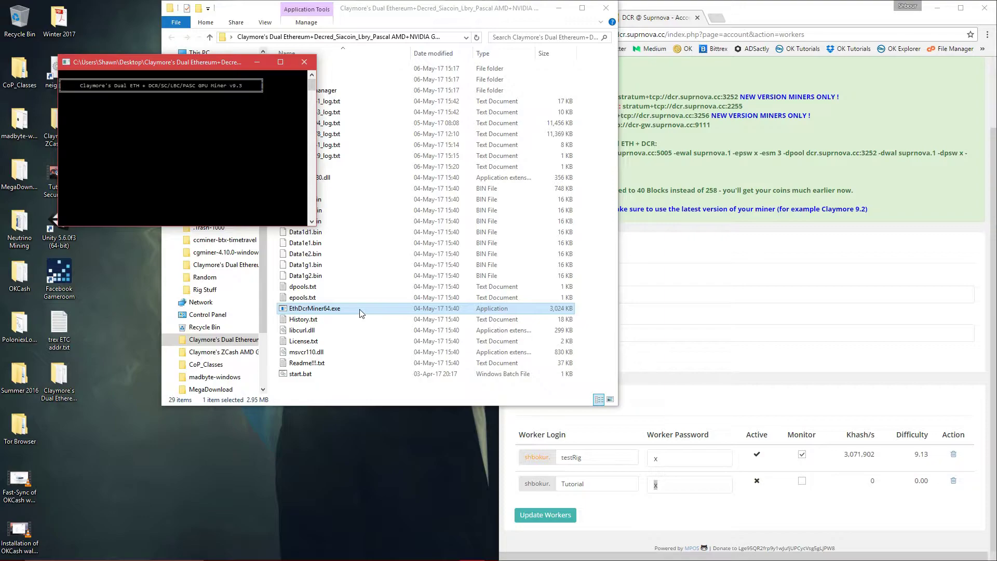
{"action": "left_click", "coordinate": [604, 15]}
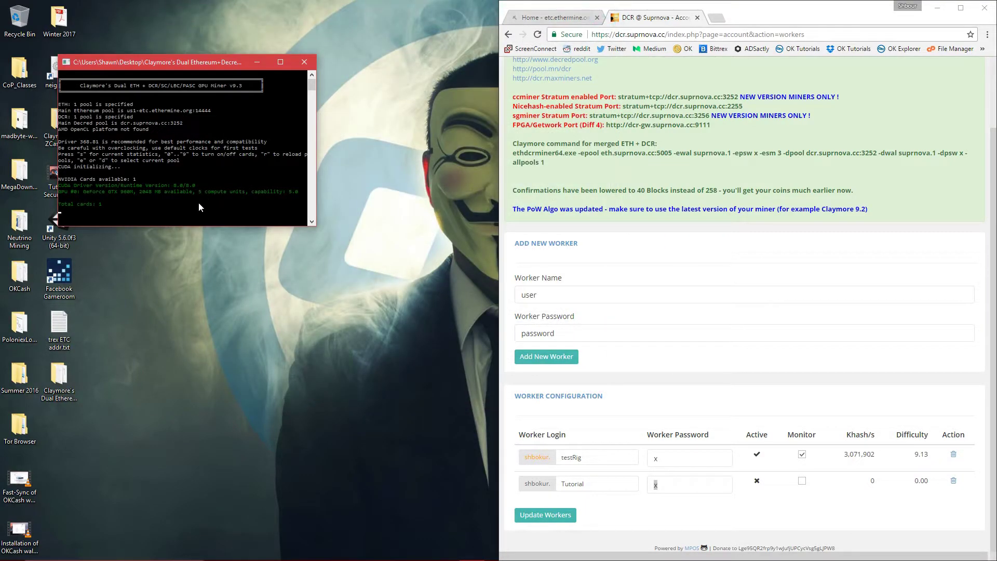
{"action": "left_click_drag", "start_coordinate": [192, 70], "coordinate": [292, 79]}
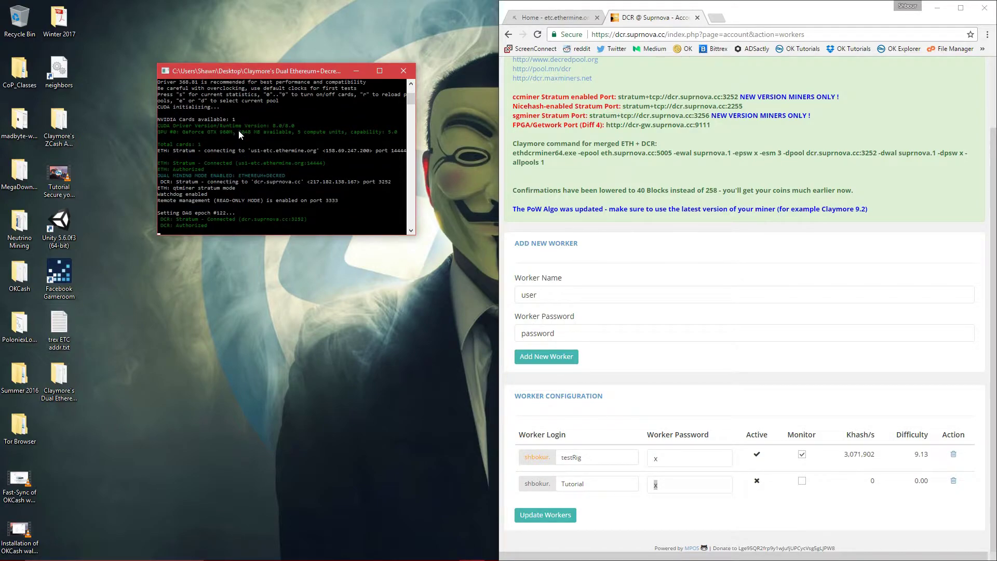
Step: Verify the GPU memory figure and the Connected lines for the ETH and DCR stratum servers
{"action": "left_click_drag", "start_coordinate": [238, 132], "coordinate": [251, 135]}
{"action": "left_click", "coordinate": [290, 176]}
{"action": "left_click_drag", "start_coordinate": [204, 163], "coordinate": [238, 164]}
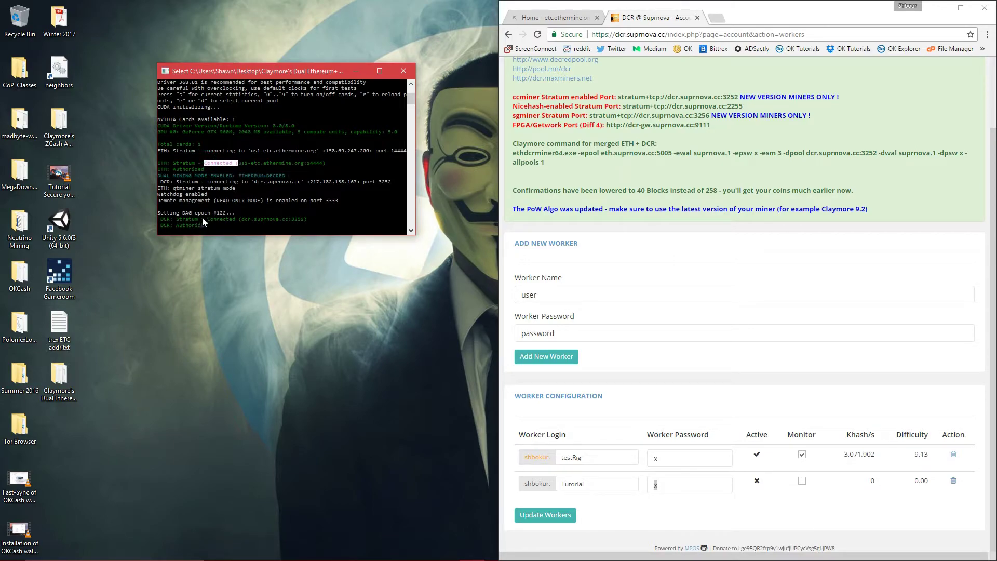
{"action": "left_click_drag", "start_coordinate": [183, 218], "coordinate": [310, 222]}
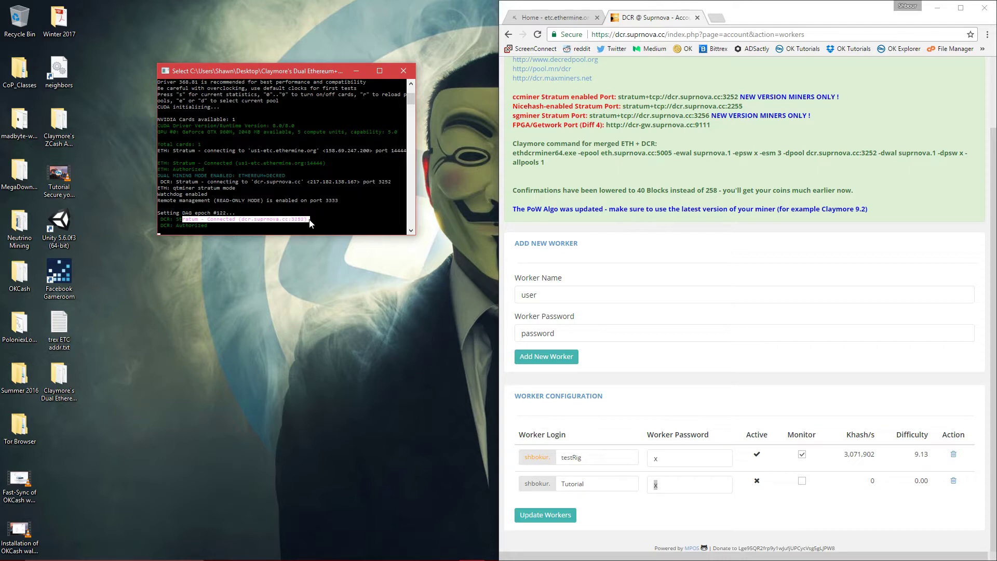
{"action": "left_click", "coordinate": [322, 138]}
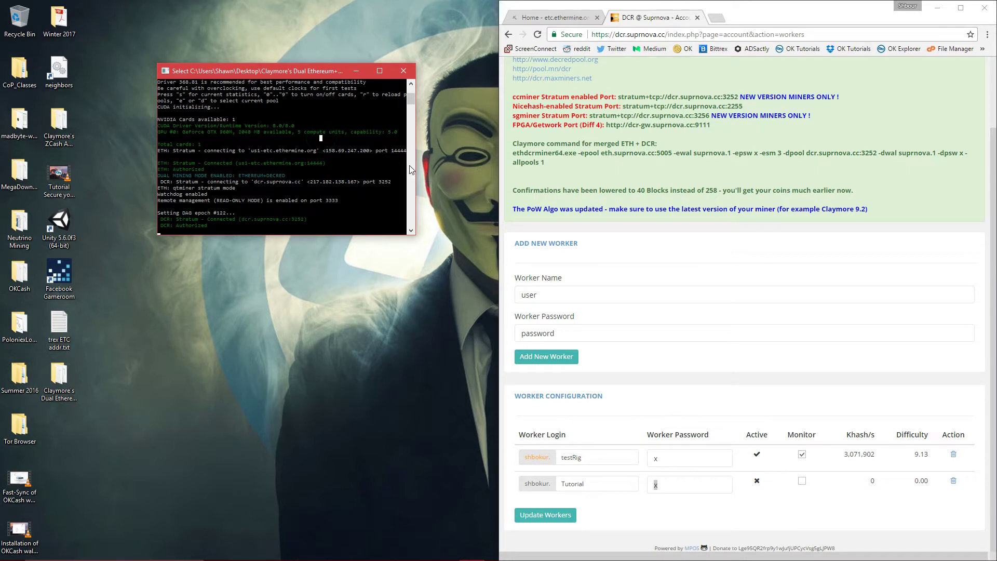